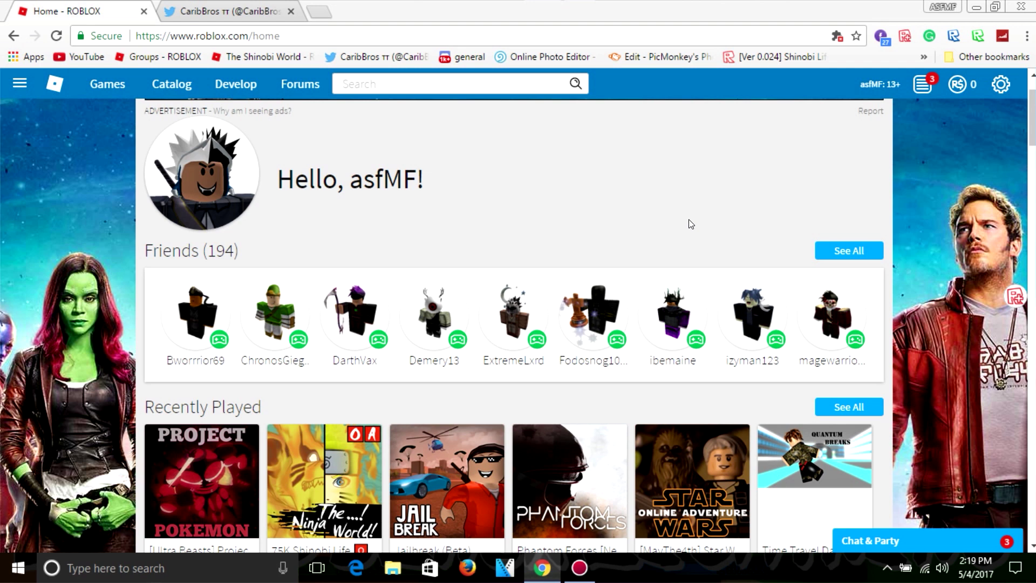
scroll(687, 226, down, 4)
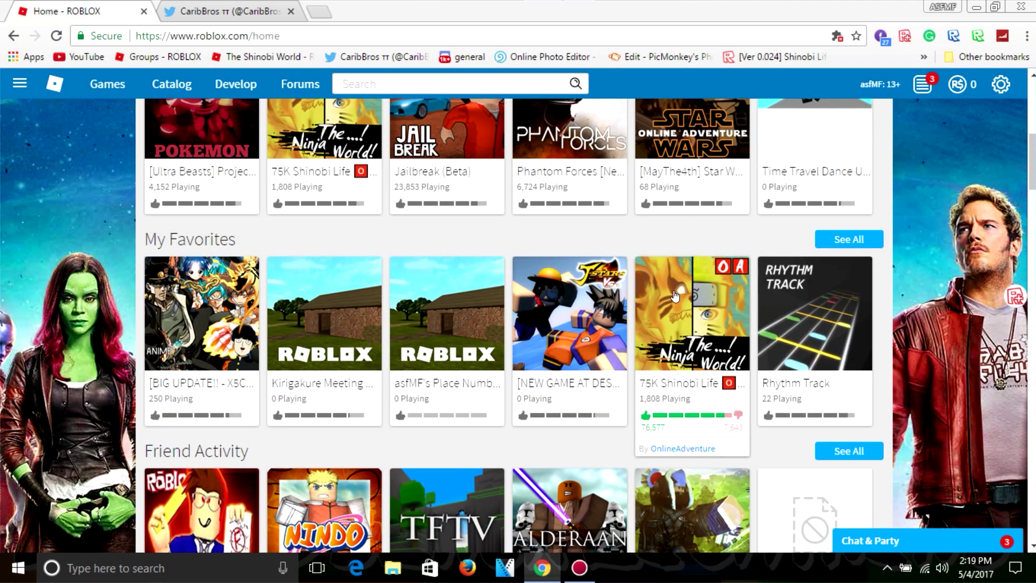
scroll(675, 294, up, 3)
Step: Open the 75K Shinobi Life game from the home page's Recently Played list
click(343, 380)
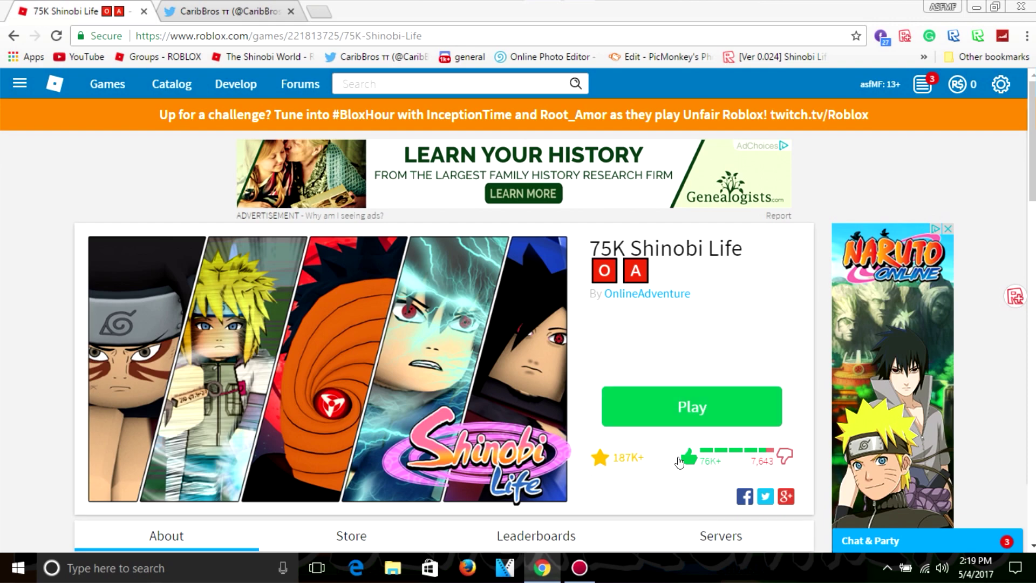
scroll(613, 462, down, 1)
scroll(612, 460, down, 10)
scroll(486, 364, down, 3)
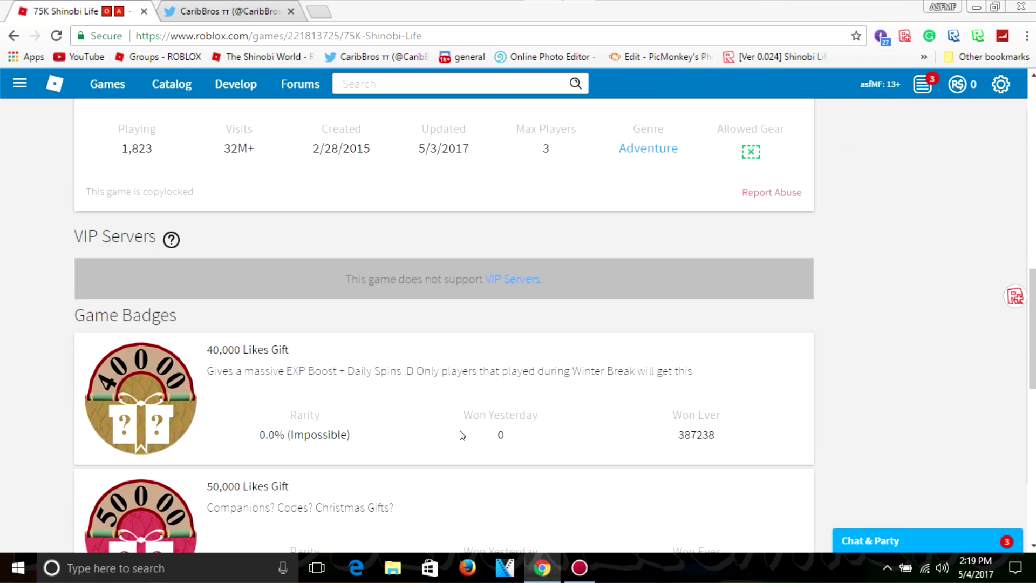
scroll(255, 287, down, 4)
Step: Open the 75,000 Likes Gift badge from the game's badge list
click(132, 275)
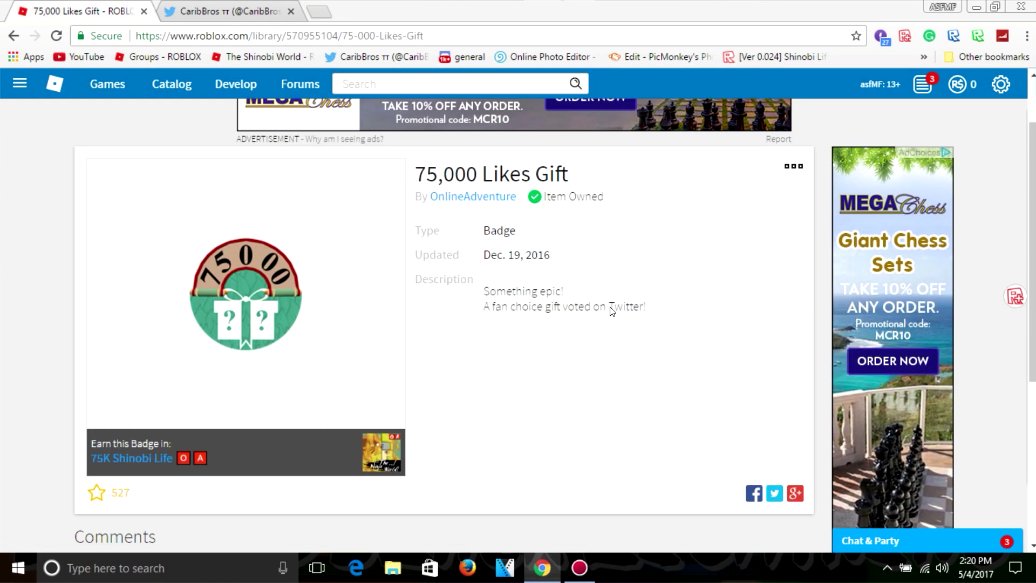
scroll(608, 302, down, 3)
Step: Switch to the CaribBros Twitter profile tab
click(207, 10)
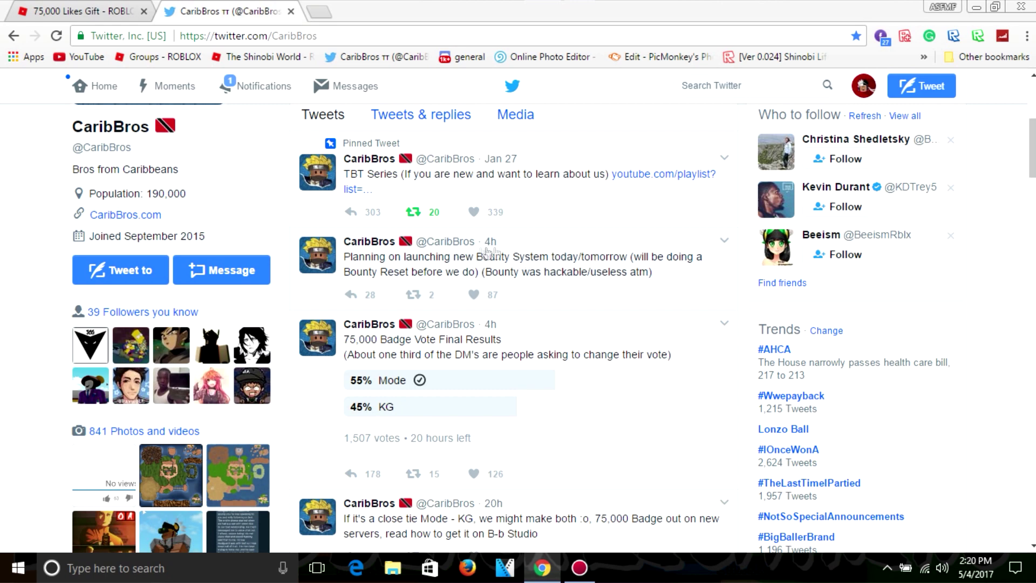
scroll(574, 259, down, 5)
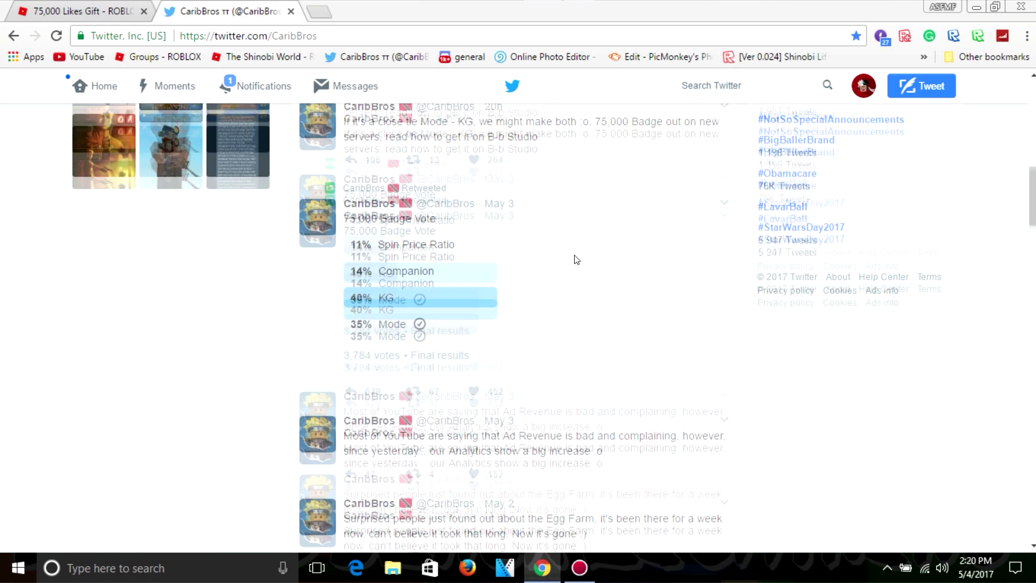
scroll(573, 259, down, 5)
scroll(573, 260, down, 3)
scroll(574, 260, down, 5)
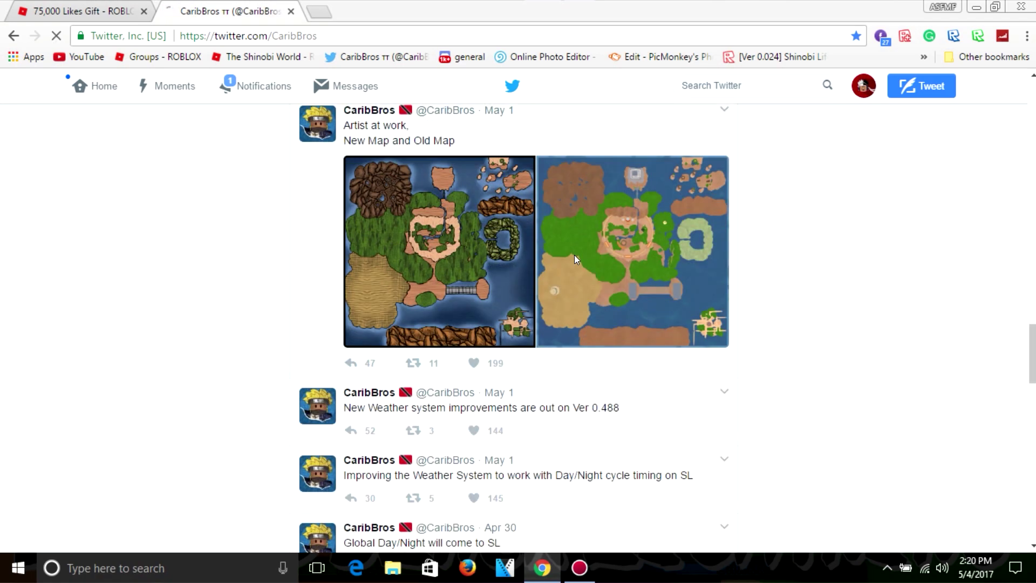
scroll(573, 259, down, 5)
scroll(573, 260, down, 5)
scroll(573, 260, up, 5)
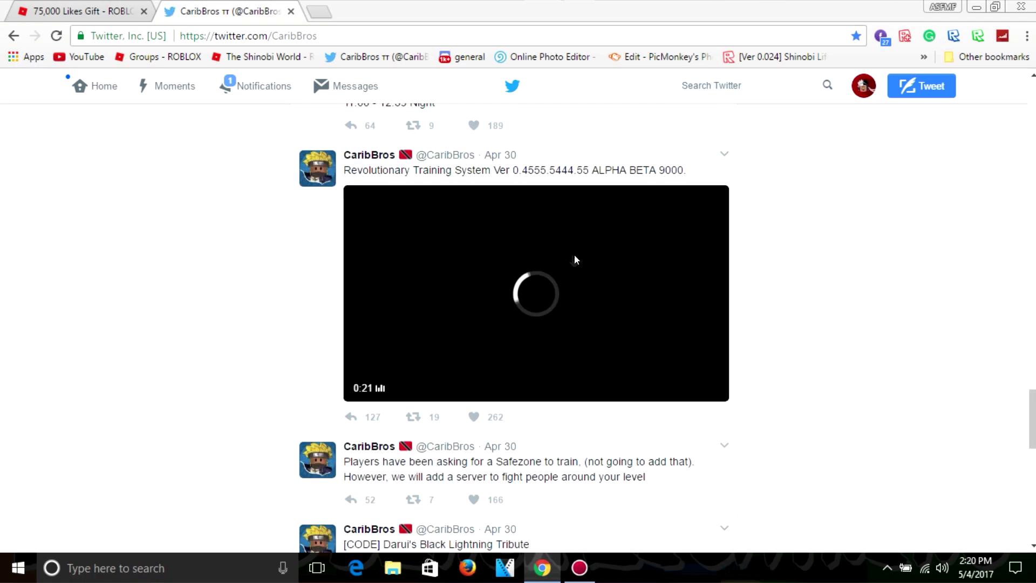
scroll(575, 259, up, 5)
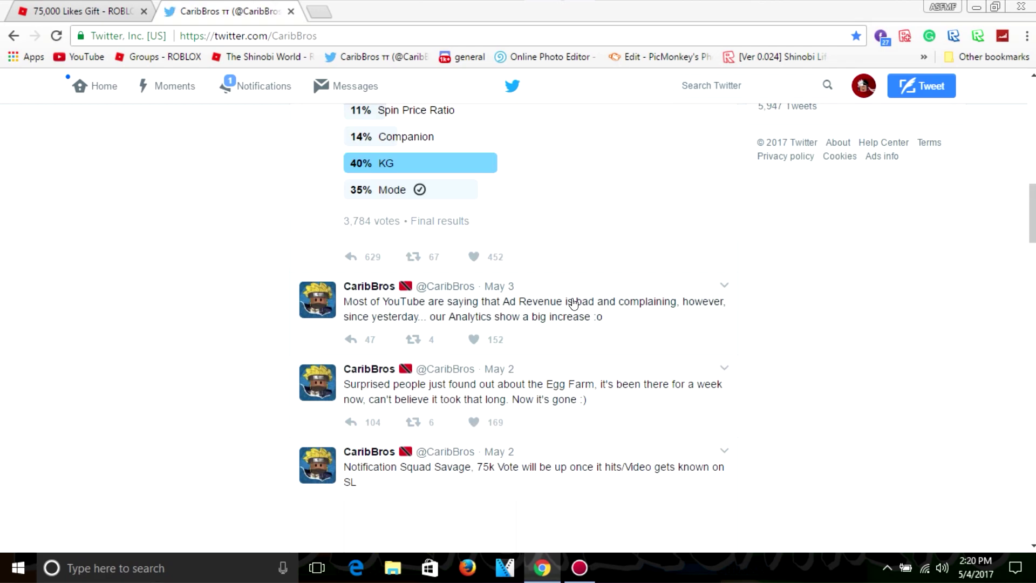
scroll(573, 302, up, 2)
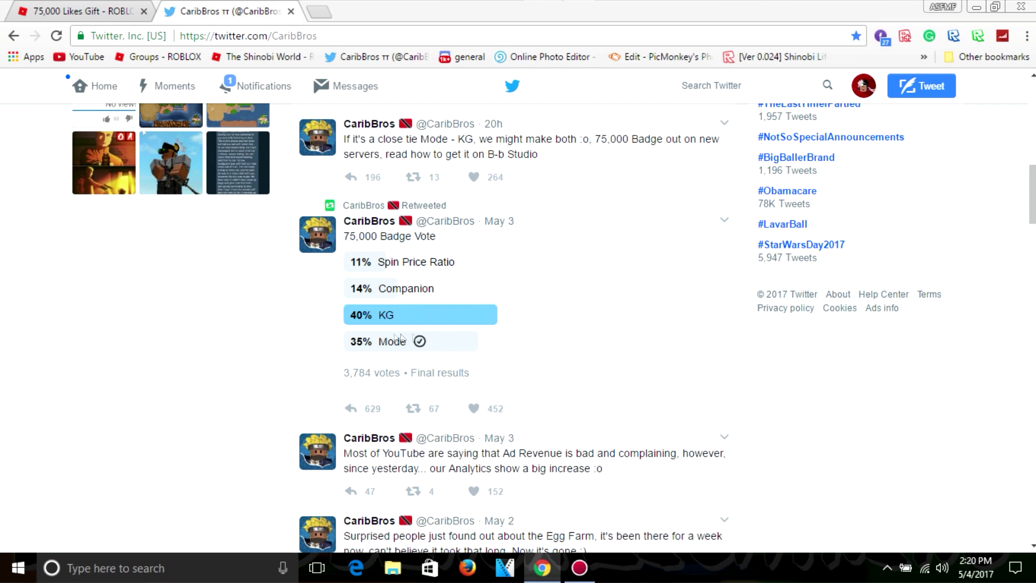
scroll(437, 333, up, 4)
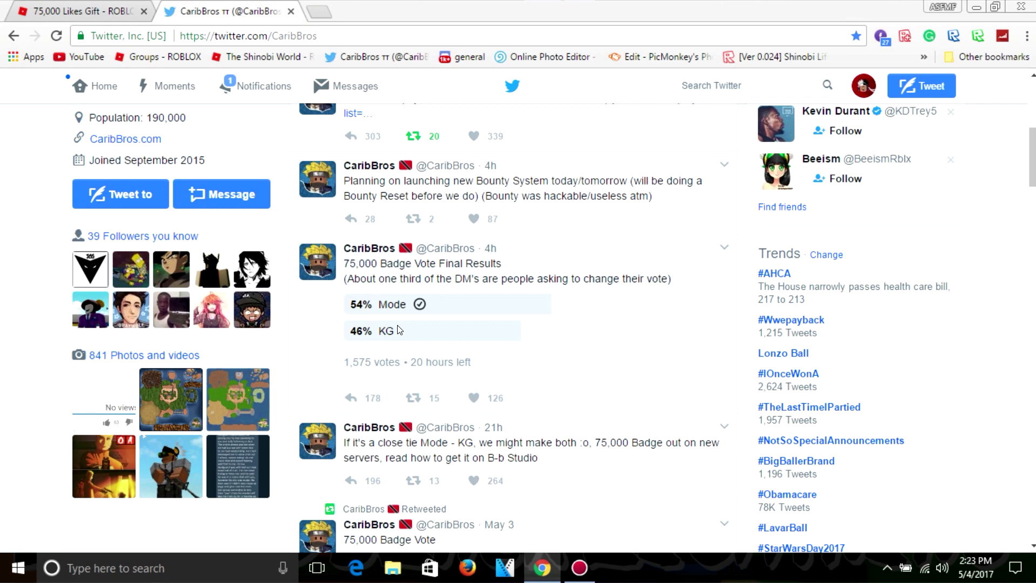
Step: Return to the 75,000 Likes Gift badge tab and browse its comments
click(129, 11)
scroll(422, 221, up, 10)
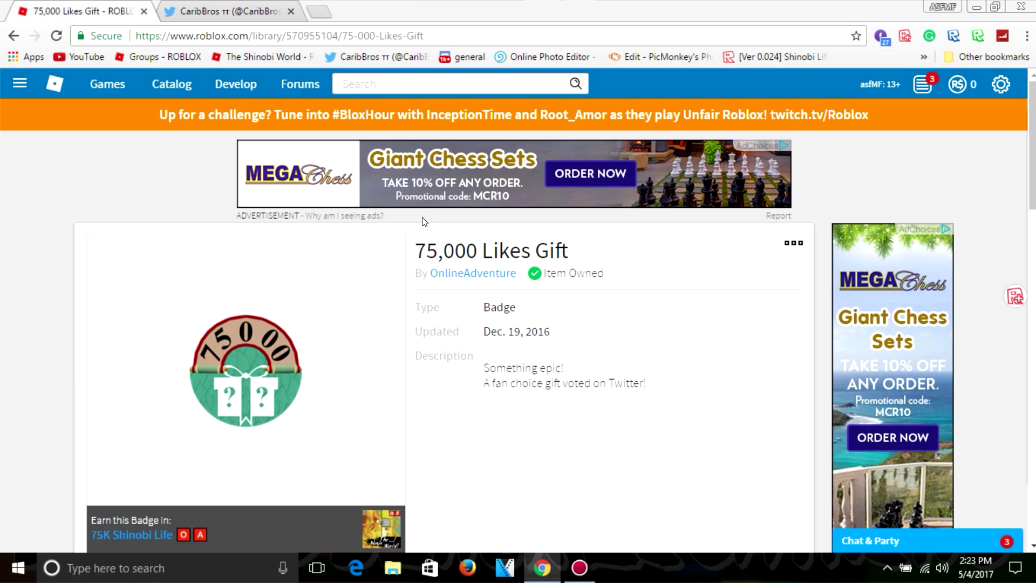
scroll(251, 334, down, 5)
scroll(251, 335, up, 1)
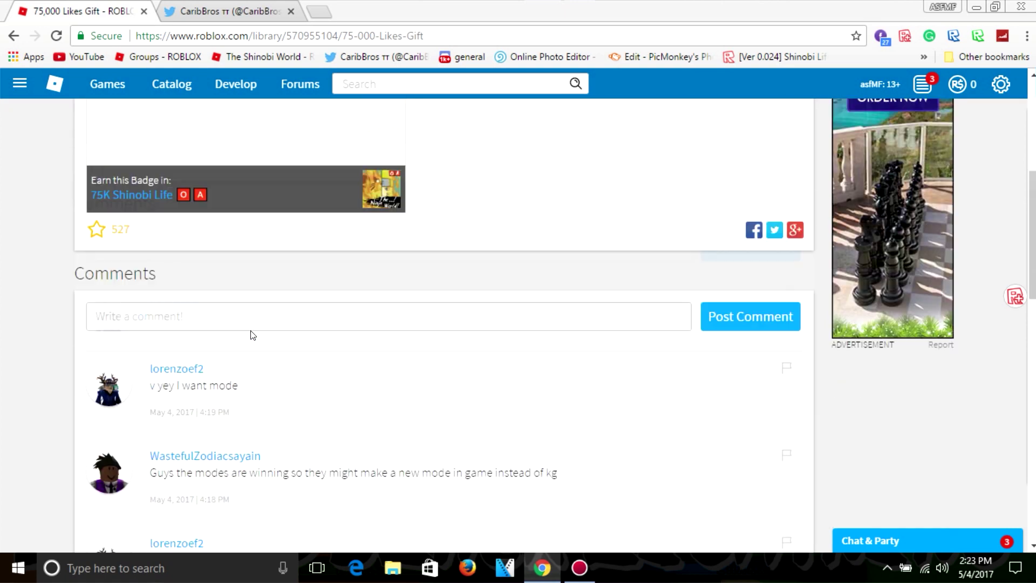
scroll(251, 335, up, 4)
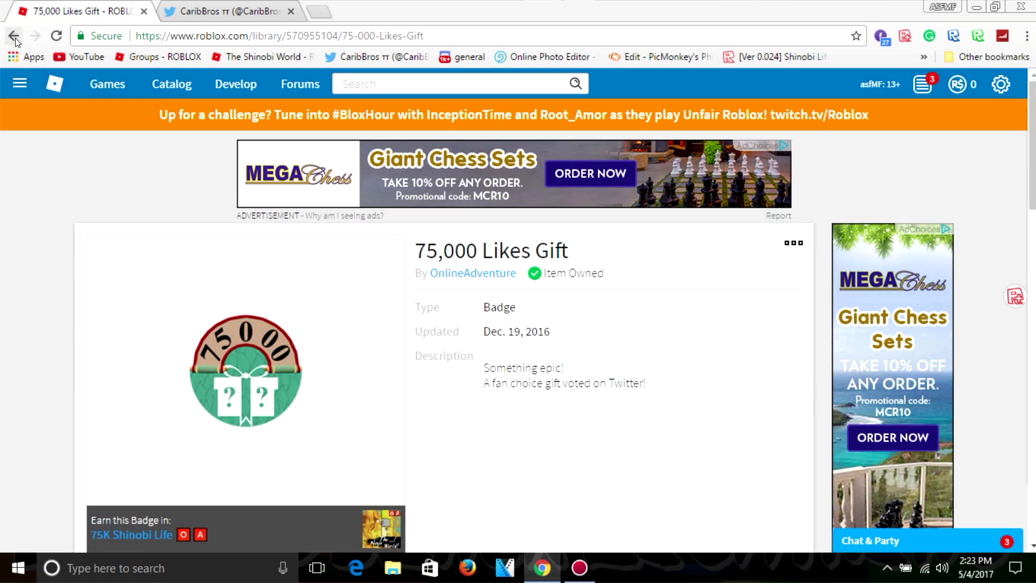
Step: Go back to the 75K Shinobi Life game page and scroll through it
click(14, 36)
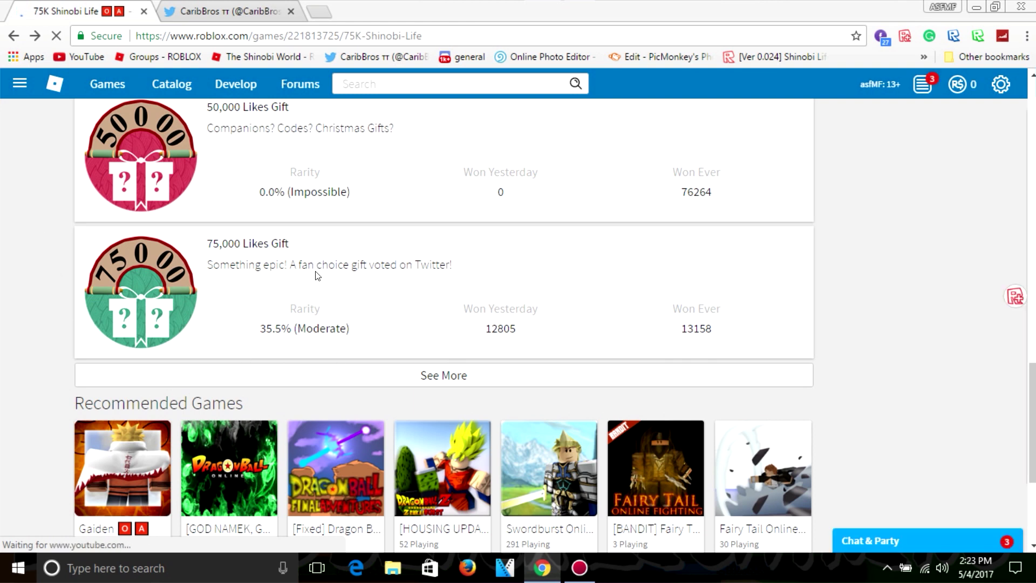
scroll(315, 268, up, 5)
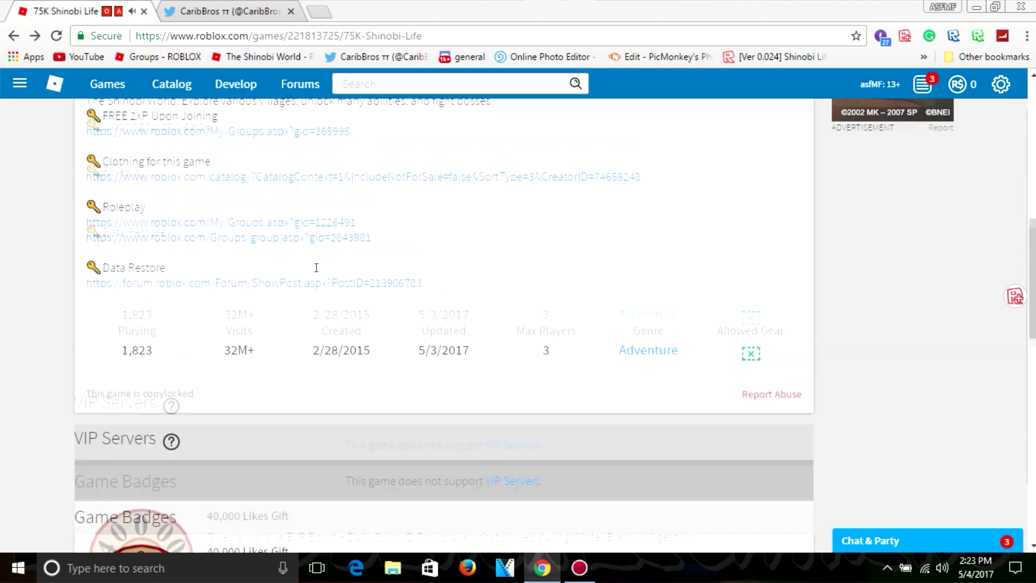
scroll(315, 269, up, 5)
scroll(316, 262, up, 3)
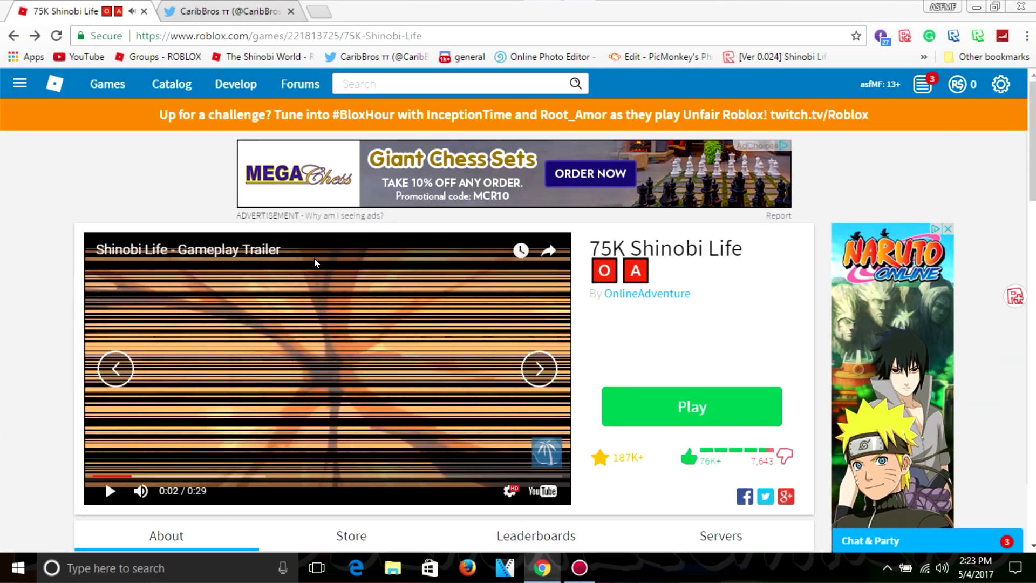
scroll(314, 259, down, 5)
scroll(315, 258, down, 5)
scroll(314, 258, up, 10)
scroll(88, 177, down, 5)
Step: Open the B-b Studio group from the sidebar's Groups list, then view the CaribBros Twitter tab
click(20, 83)
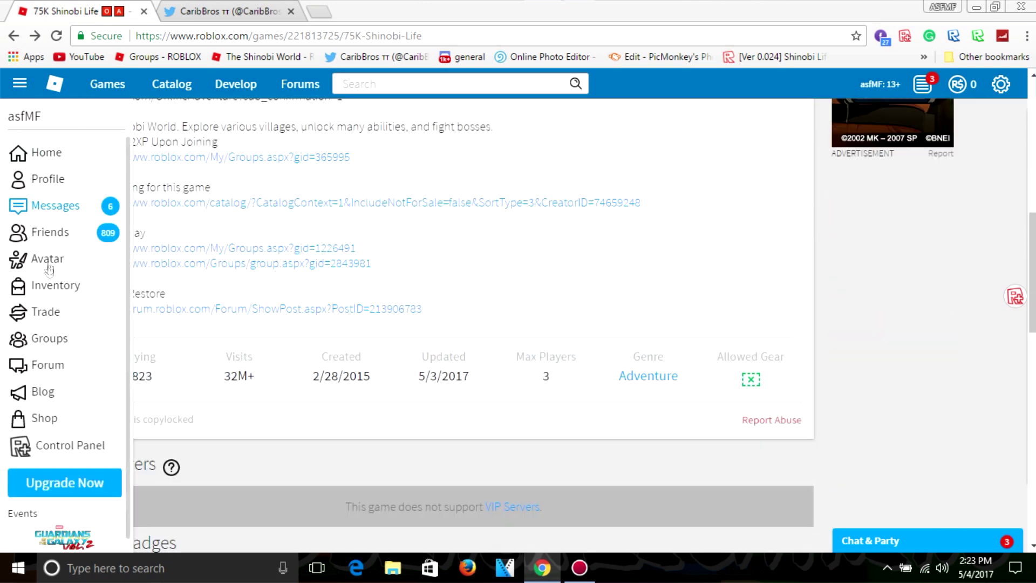
click(64, 344)
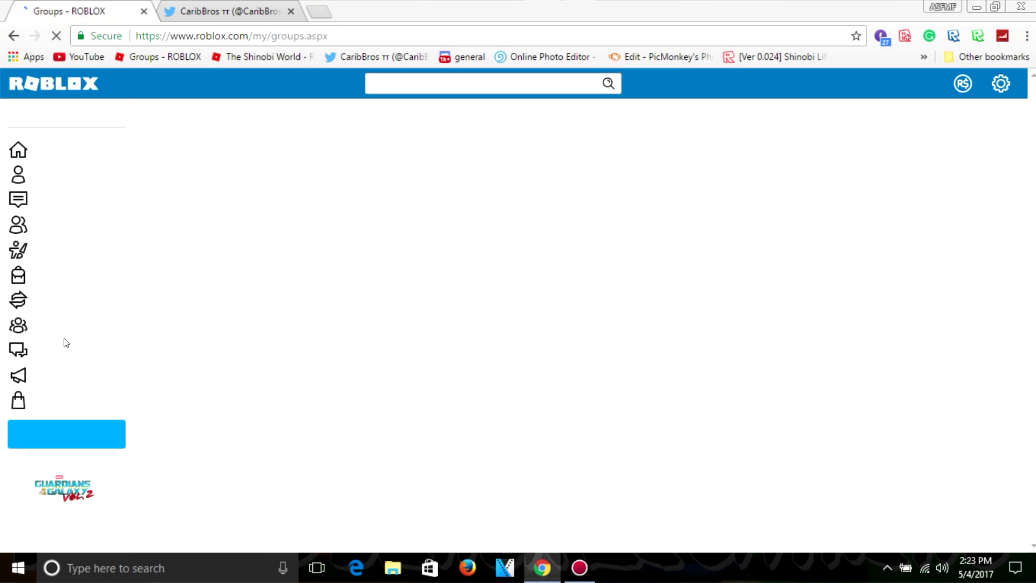
click(191, 431)
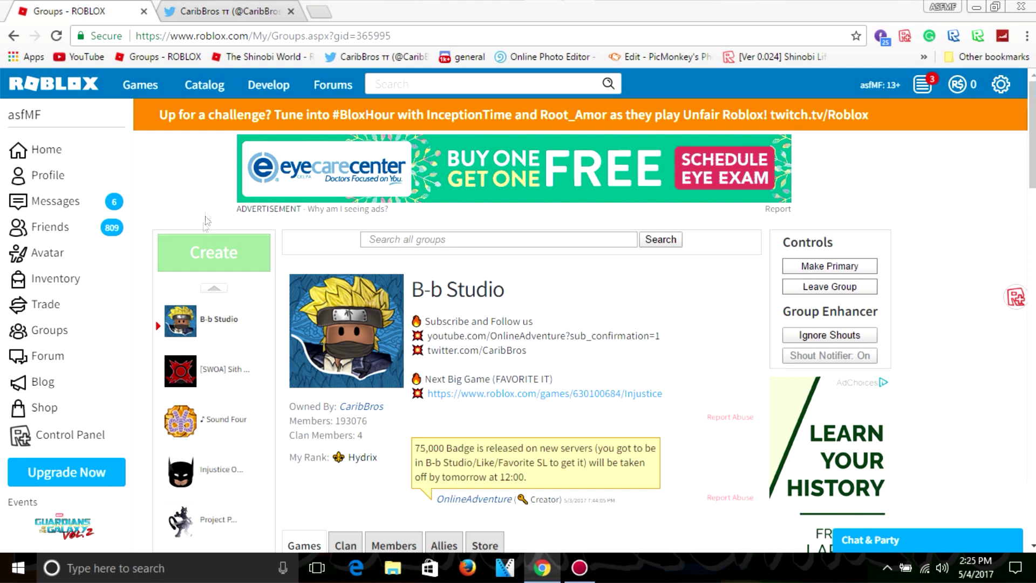
click(177, 8)
click(93, 5)
scroll(211, 185, down, 5)
scroll(211, 185, up, 5)
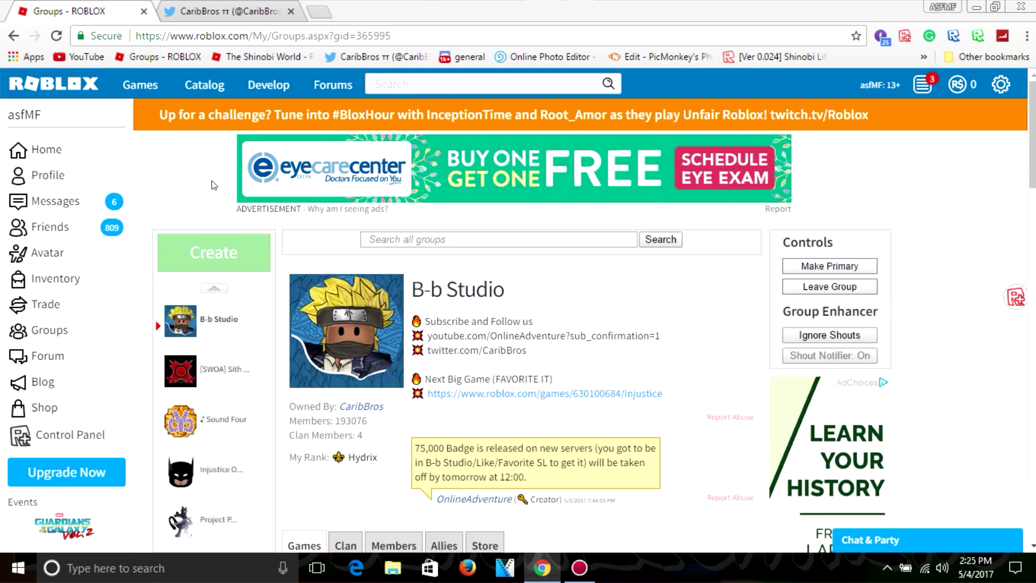